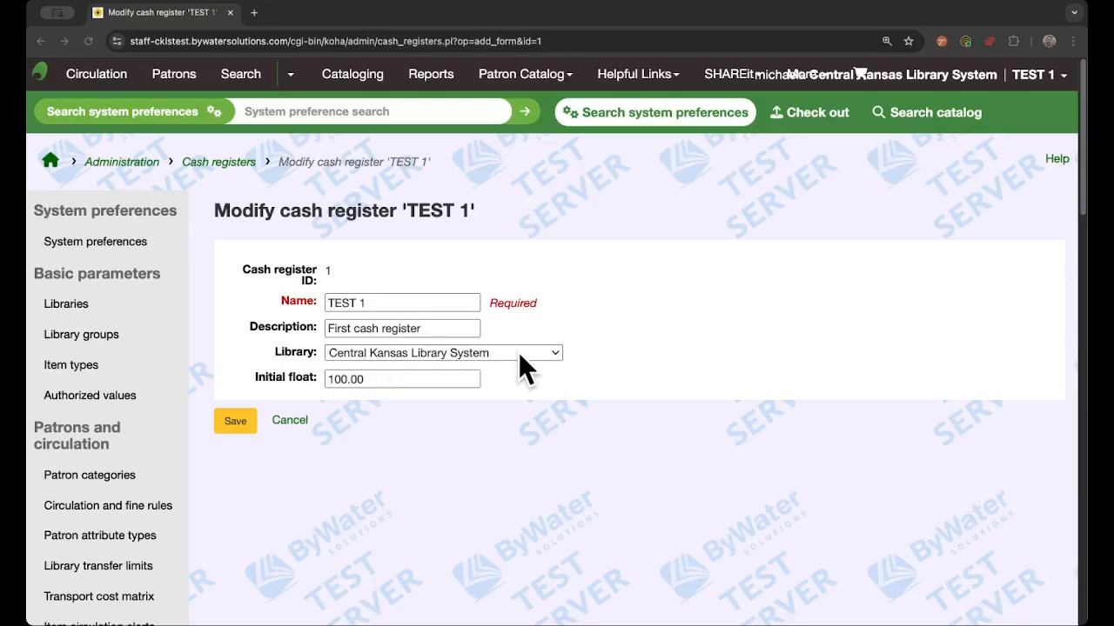
Try to set the initial float of the TEST 1 cash register to 0
click(394, 378)
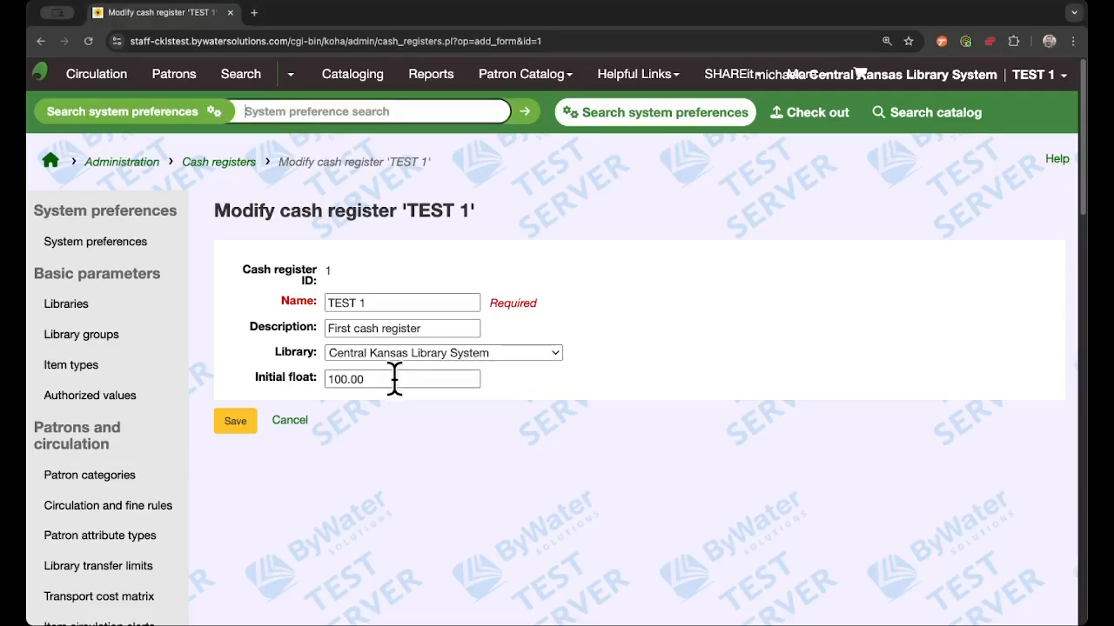
drag(394, 379, 303, 381)
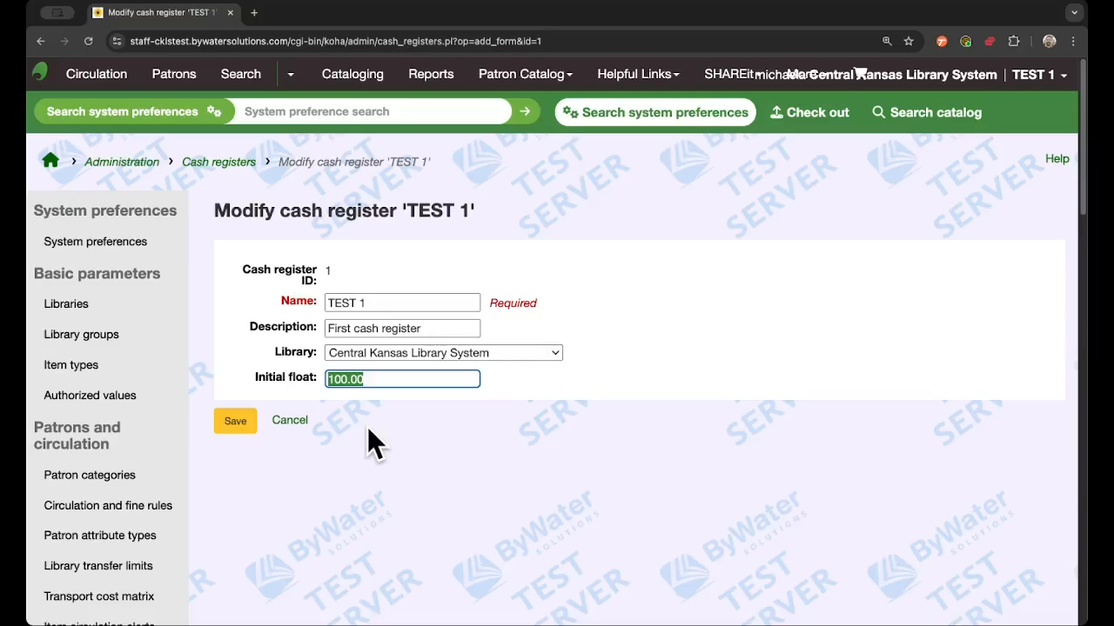
text(0)
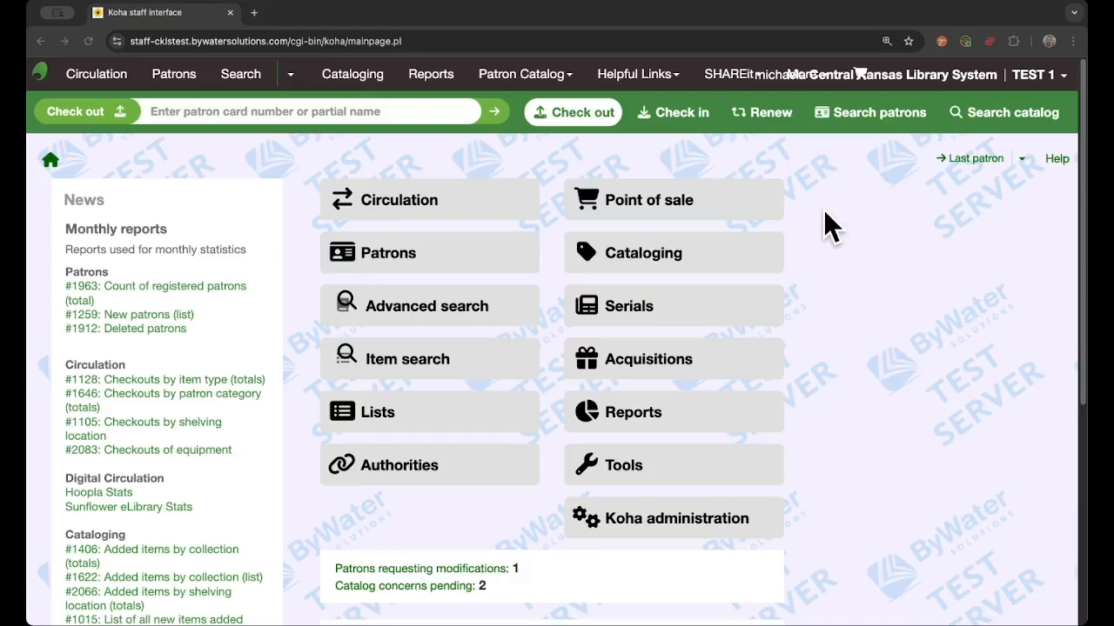
Open the point of sale and add Meeting Room fees and Fax to the sale
click(697, 202)
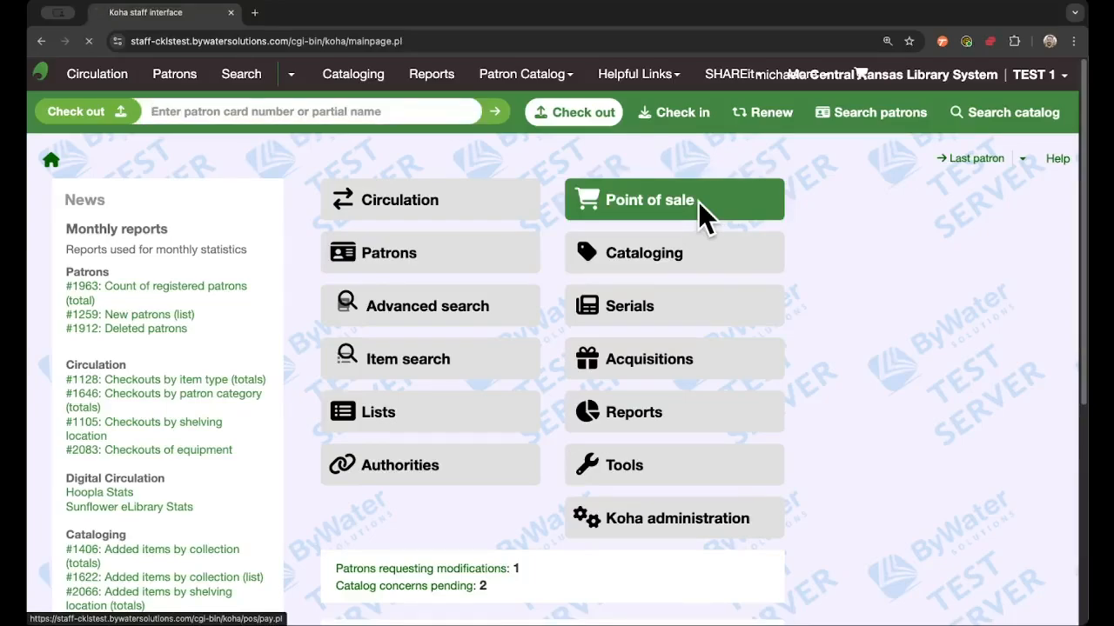
scroll(648, 217, down, 2)
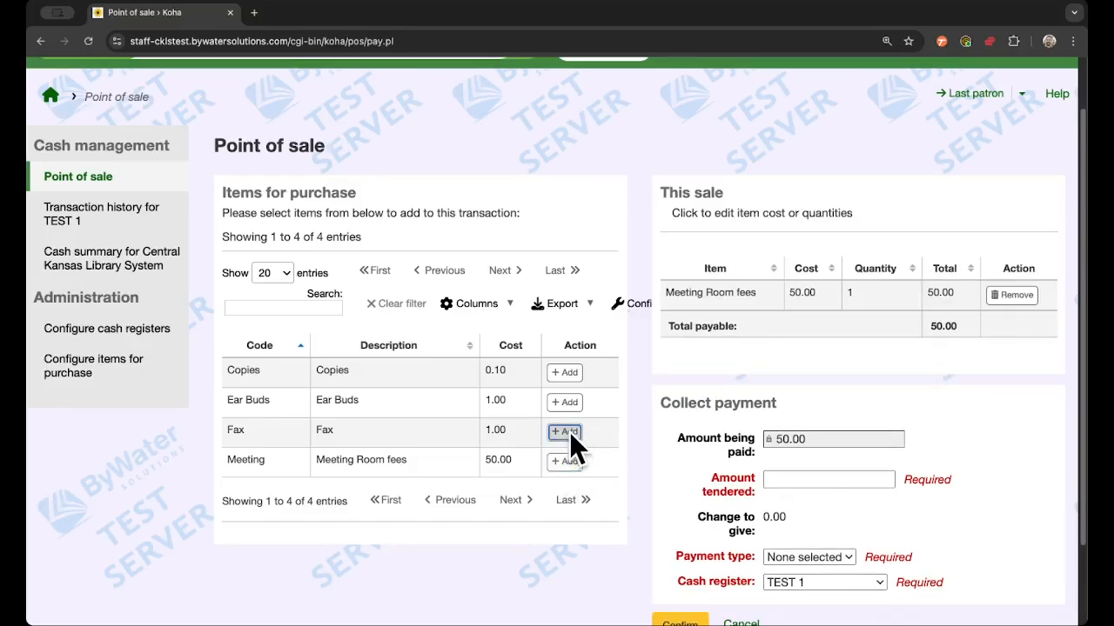
click(567, 432)
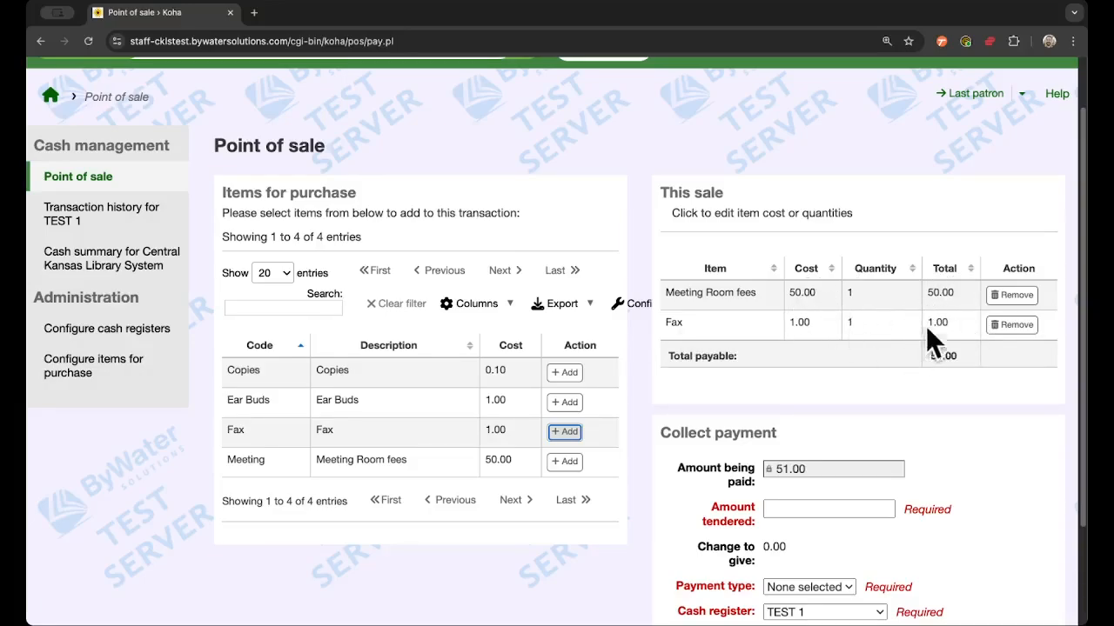
Set the cost of the Meeting Room fees in this sale to 75.00
click(801, 296)
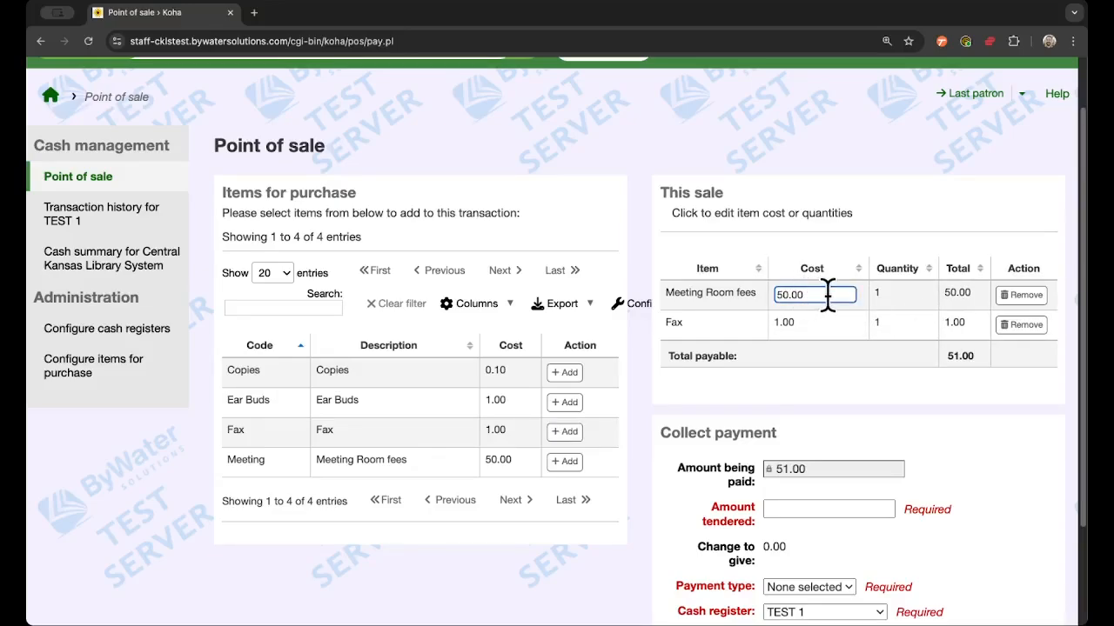
drag(827, 296, 744, 296)
text(75.00)
click(818, 323)
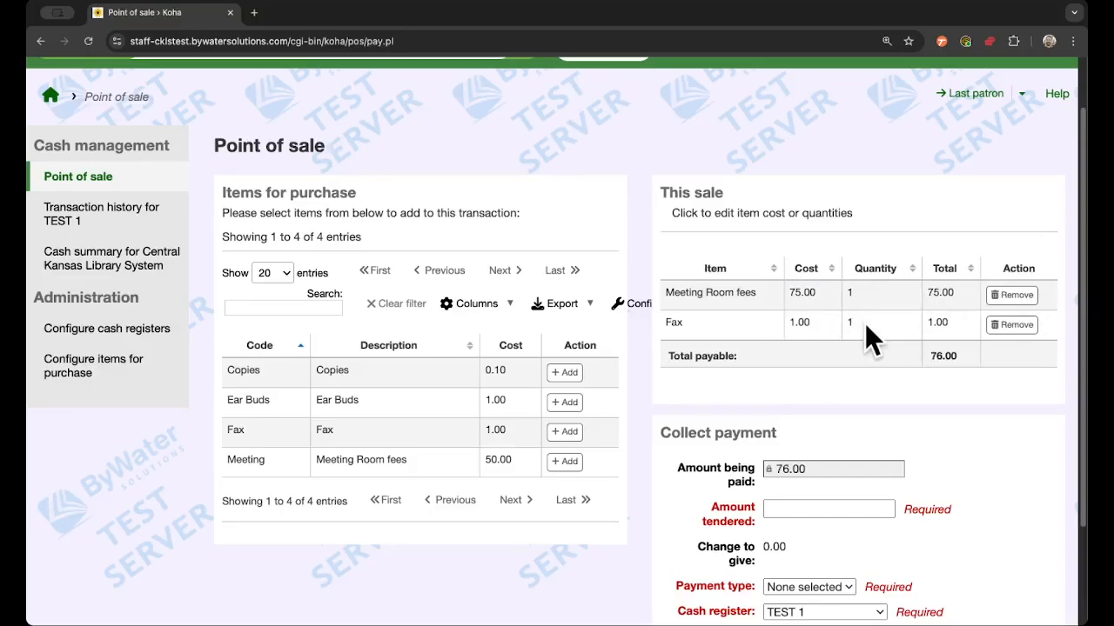
Set the quantity of the Fax item in this sale to 5
click(868, 323)
text(5)
click(876, 370)
Enter 100 as the amount tendered and choose Cash as the payment type
scroll(957, 381, down, 3)
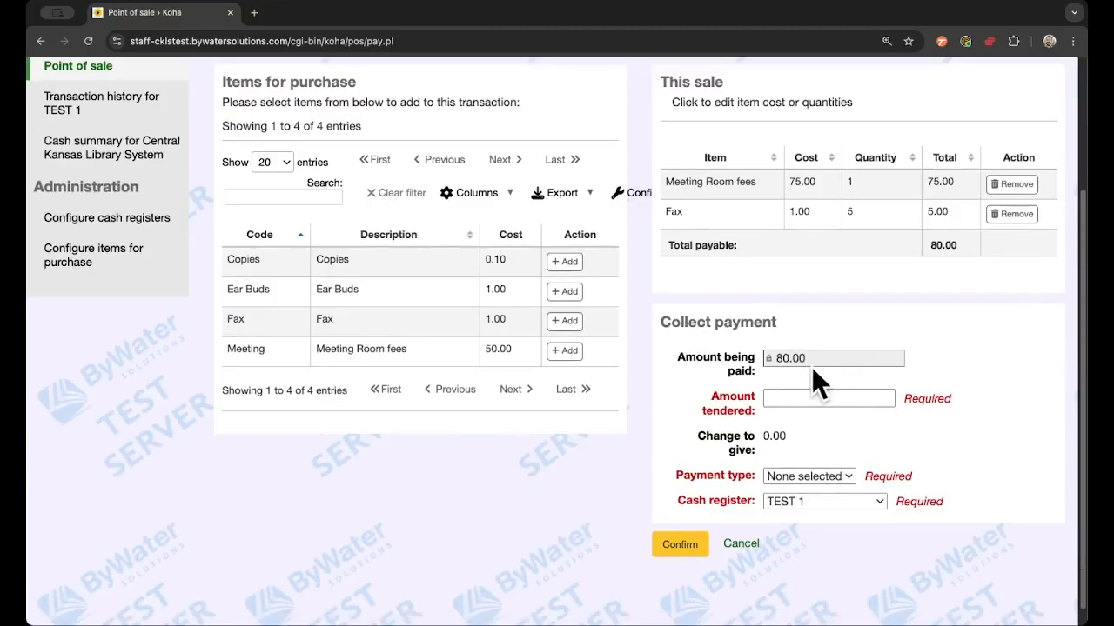
click(826, 397)
text(100)
click(880, 430)
key(Tab)
key(c)
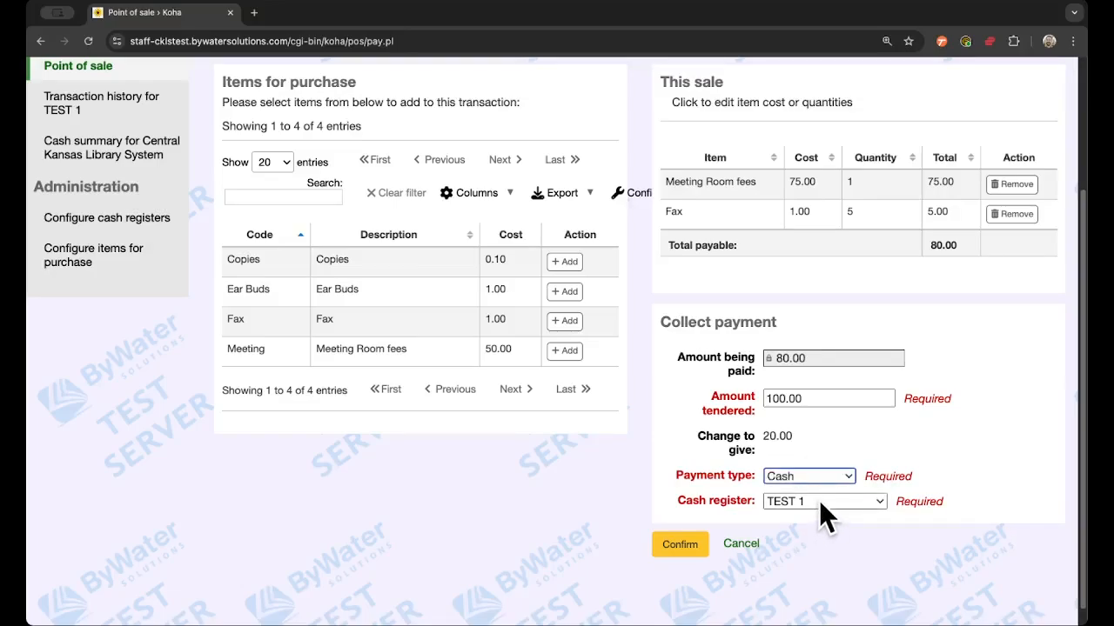
Keep TEST 1 as the cash register and confirm the payment, accepting the change to give
click(873, 503)
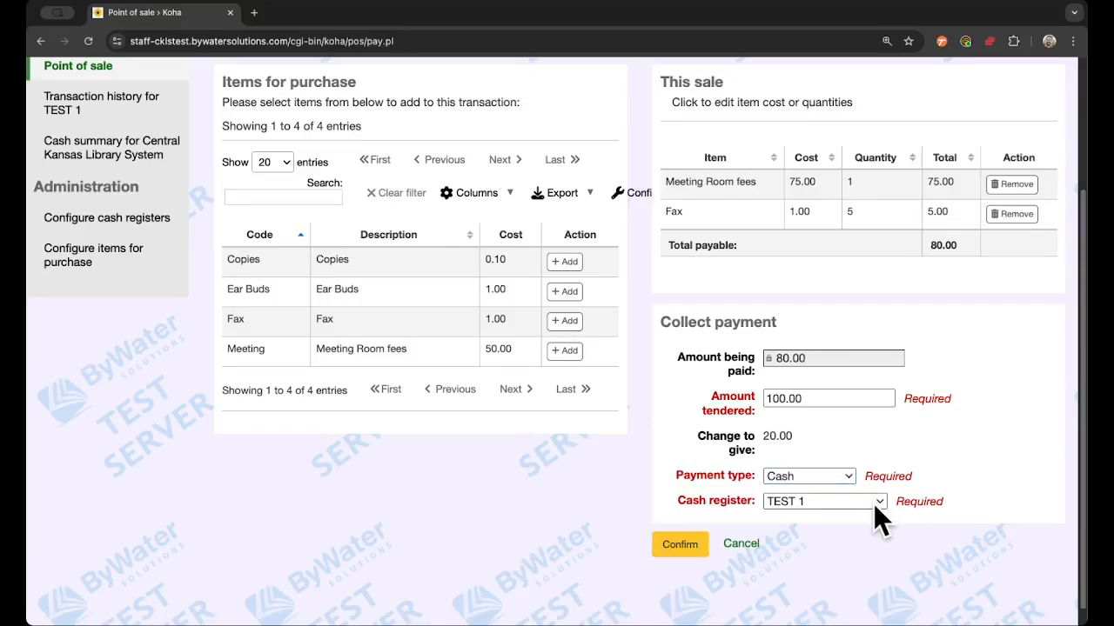
click(861, 553)
click(681, 550)
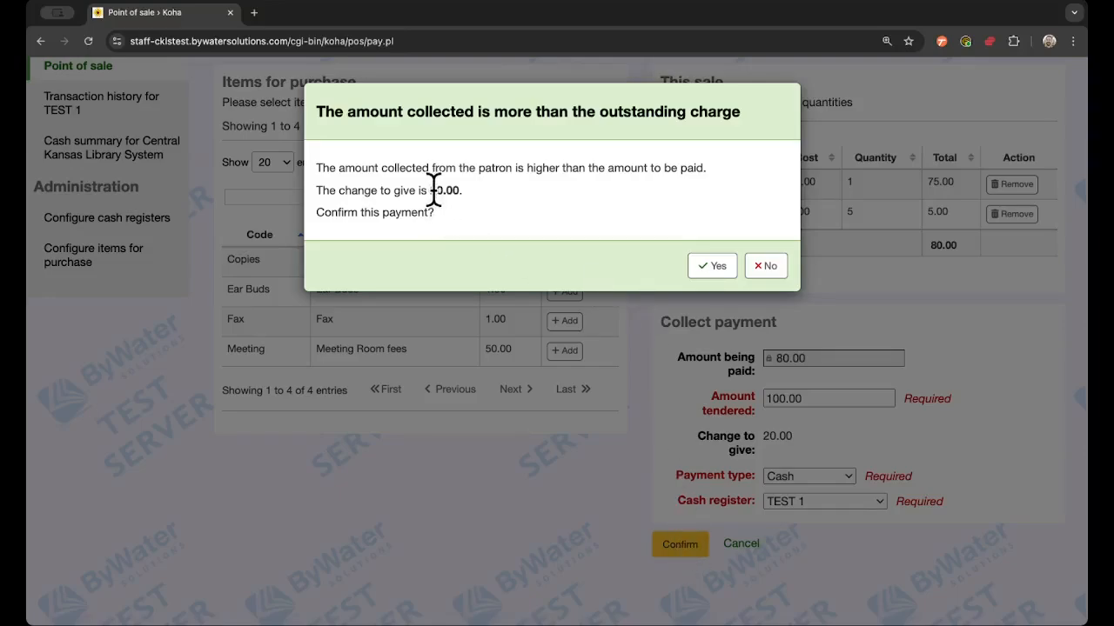
click(720, 269)
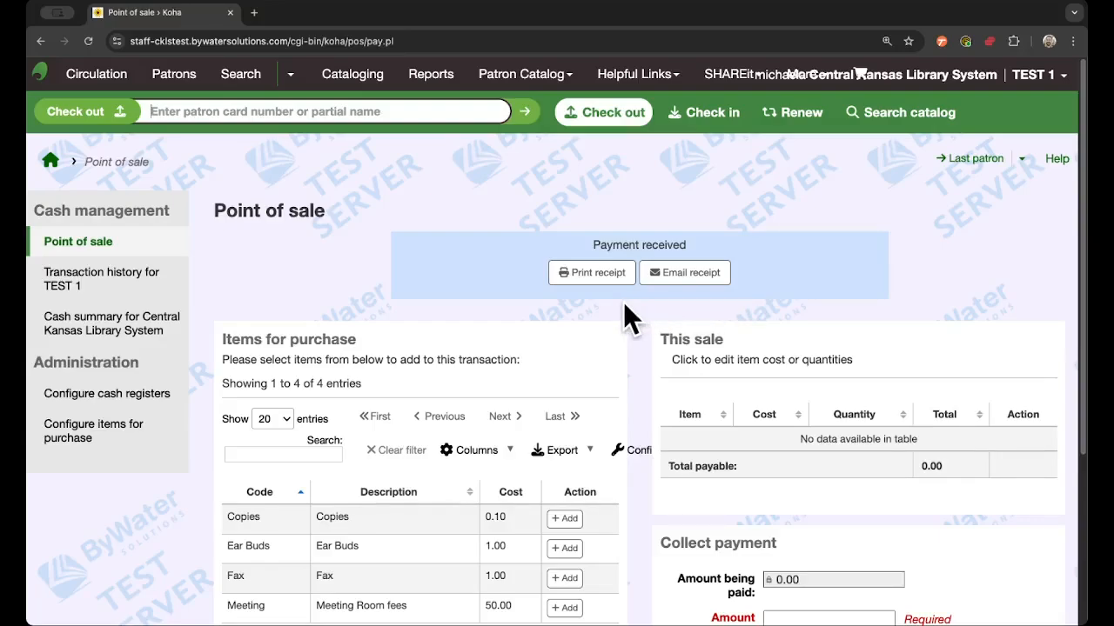
Preview the printed receipt and the email receipt form for the sale, cancelling both without sending anything
click(595, 275)
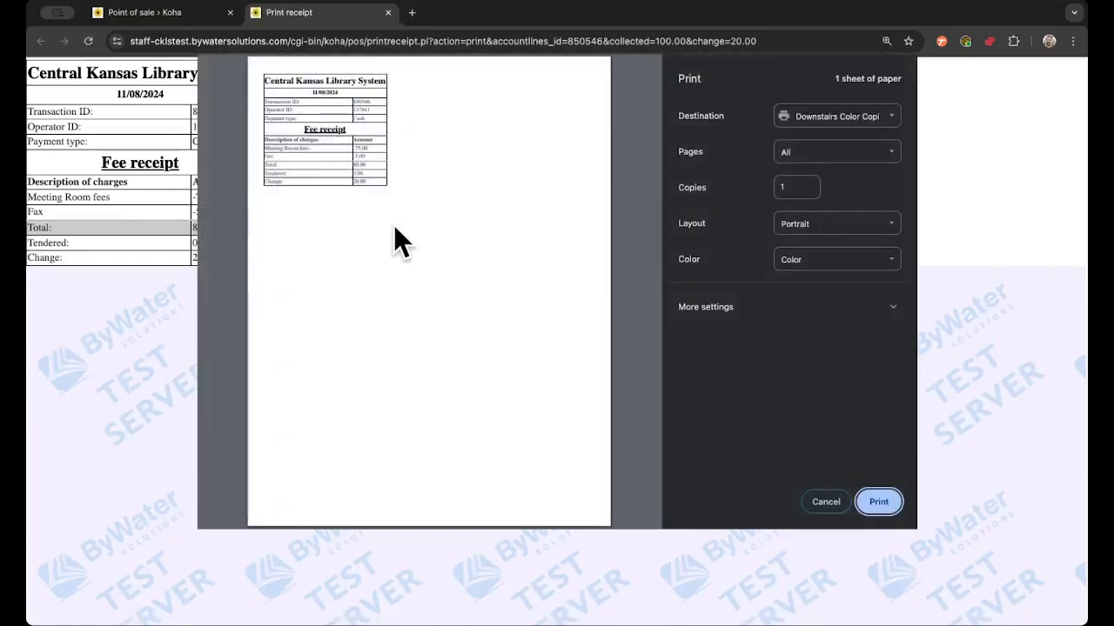
click(823, 500)
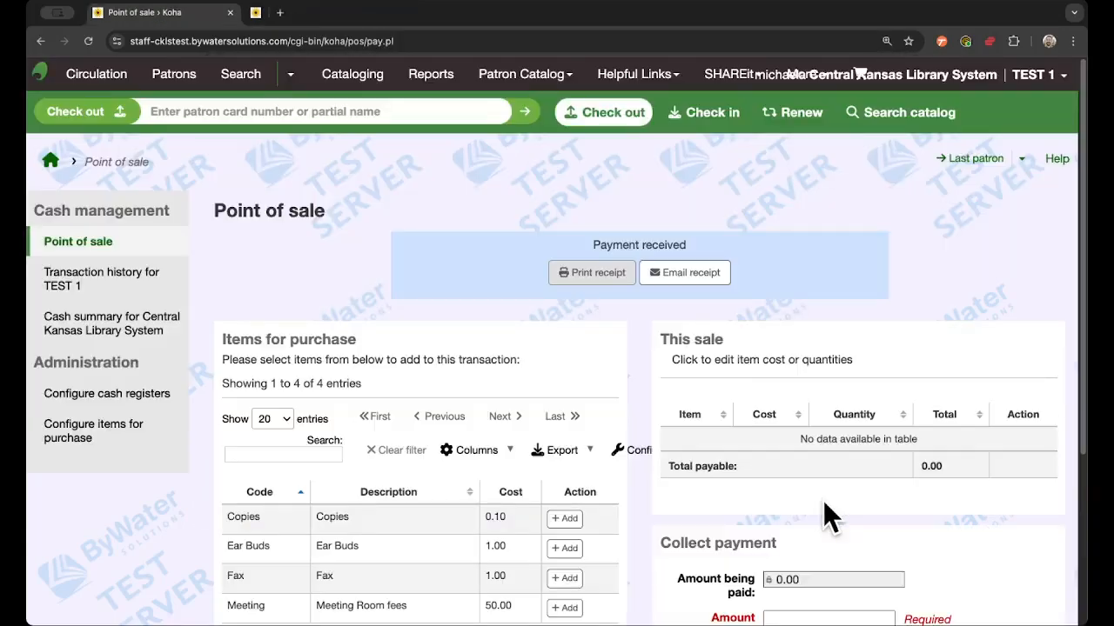
click(687, 272)
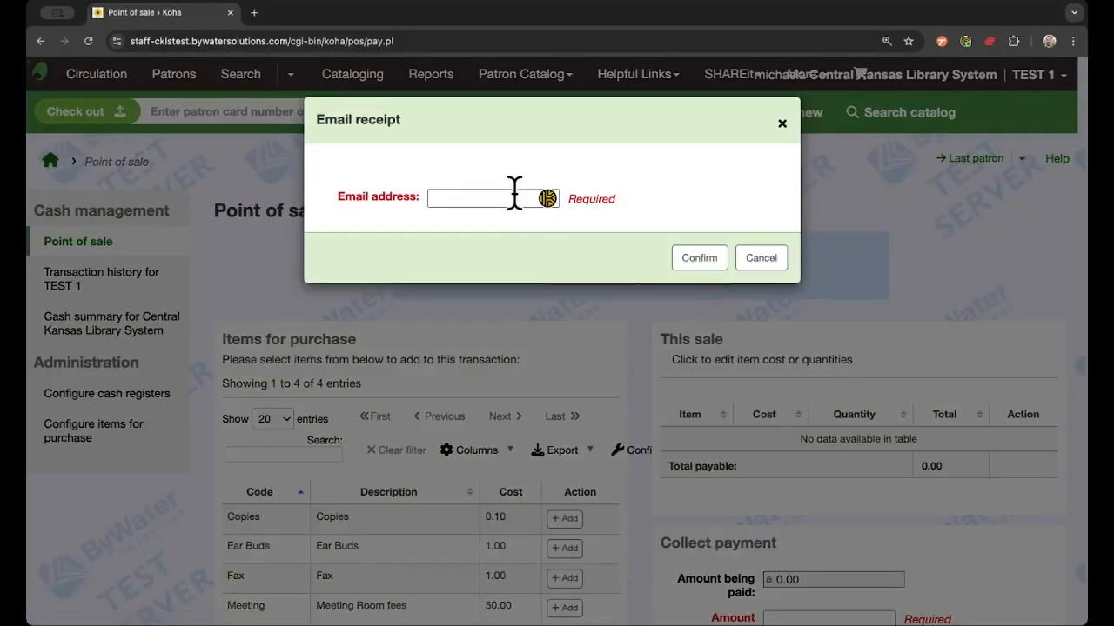
click(763, 259)
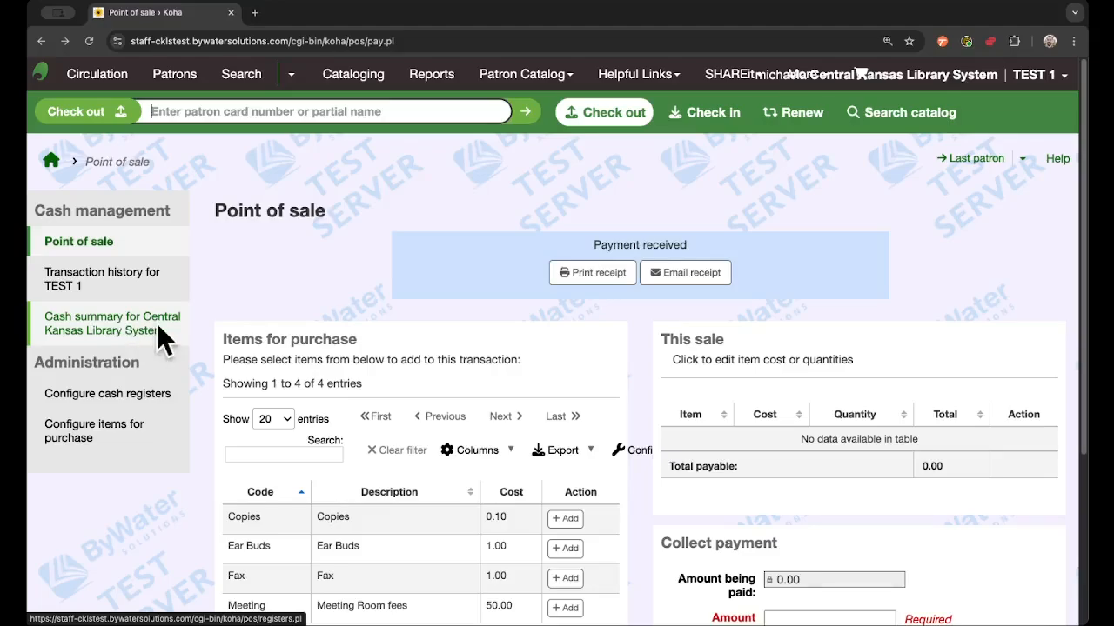
Open the transaction history for TEST 1 and examine the income, outgoing and bankable totals and the listed transactions
click(123, 281)
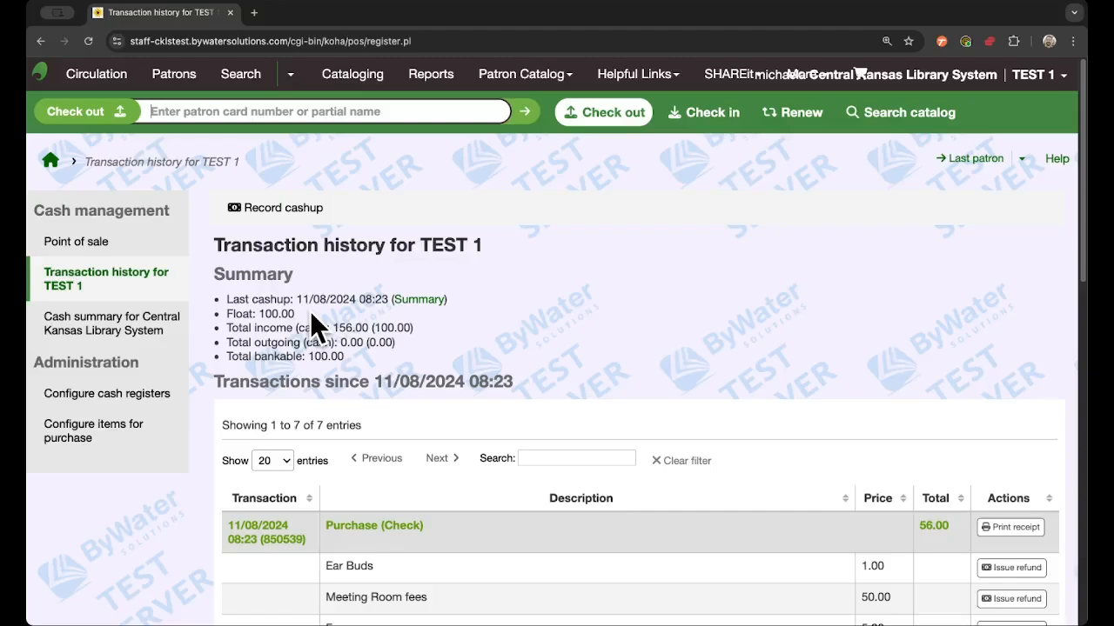
scroll(310, 312, down, 3)
drag(416, 194, 220, 199)
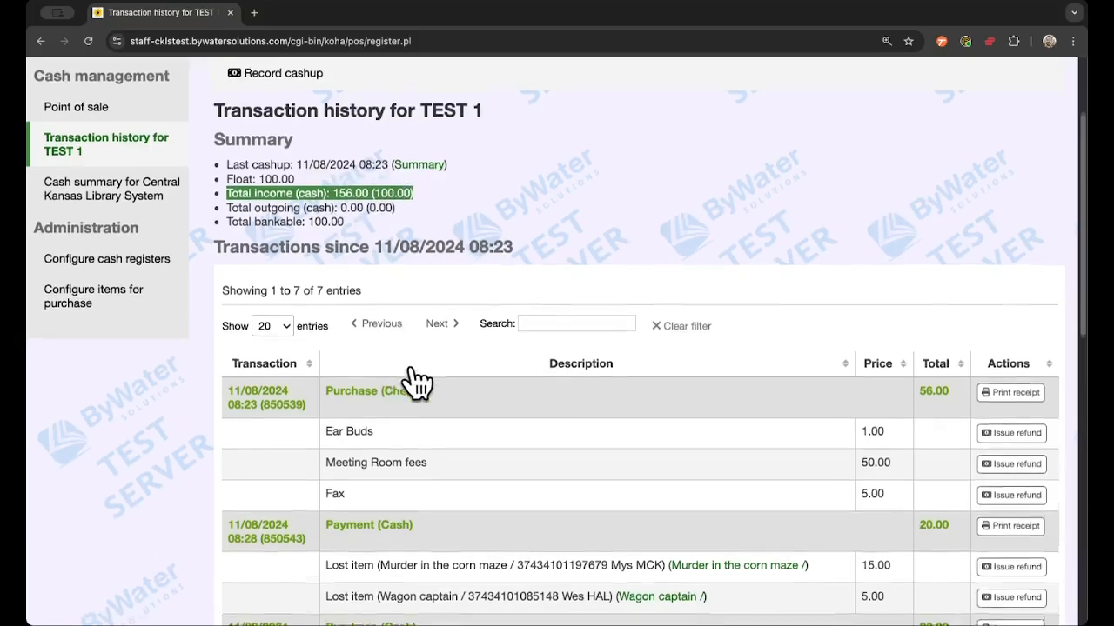
scroll(416, 374, down, 2)
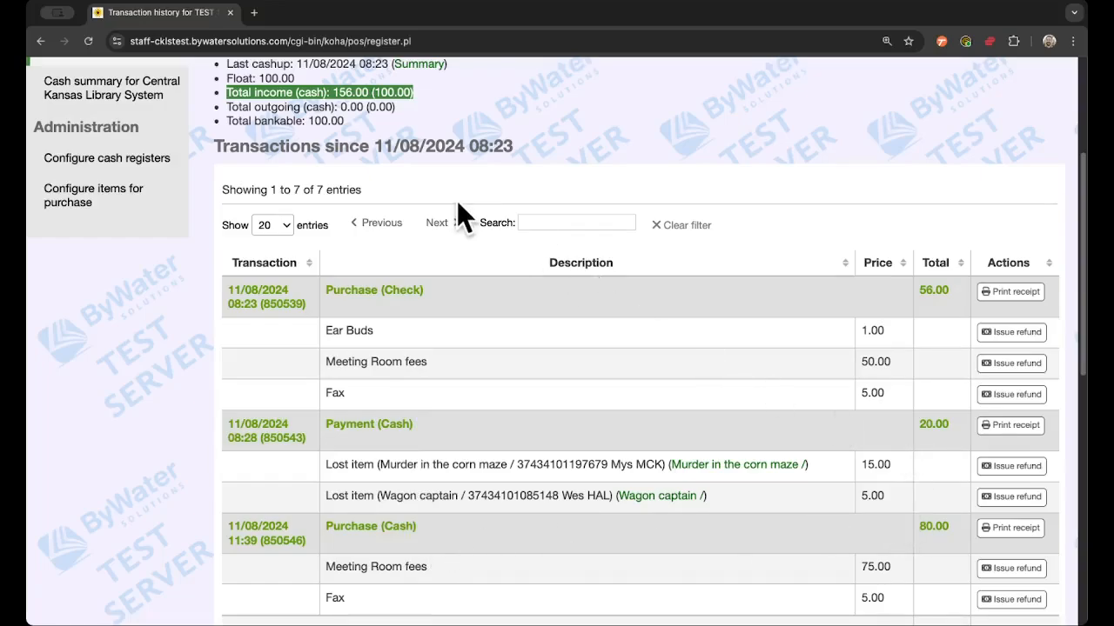
click(374, 92)
drag(396, 106, 214, 107)
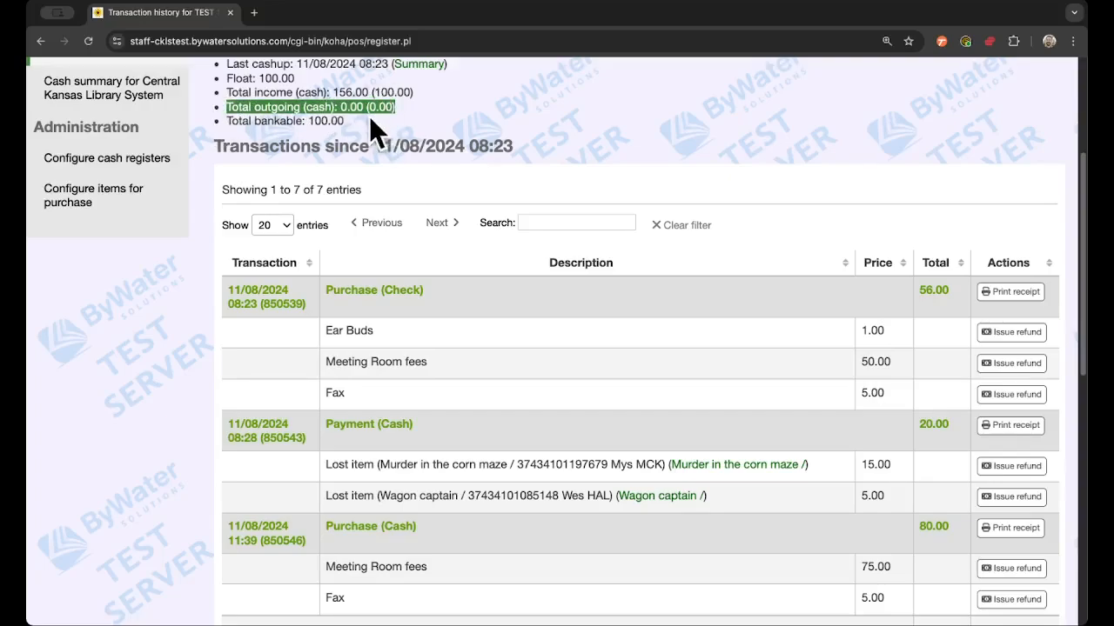
drag(364, 117, 217, 139)
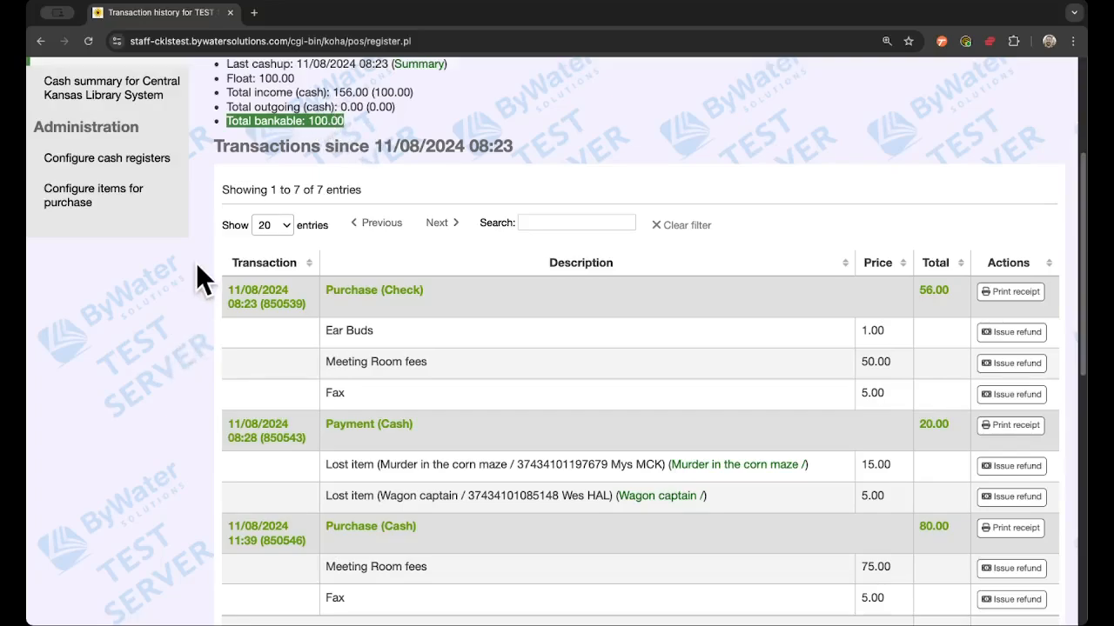
scroll(193, 282, down, 1)
scroll(193, 272, down, 1)
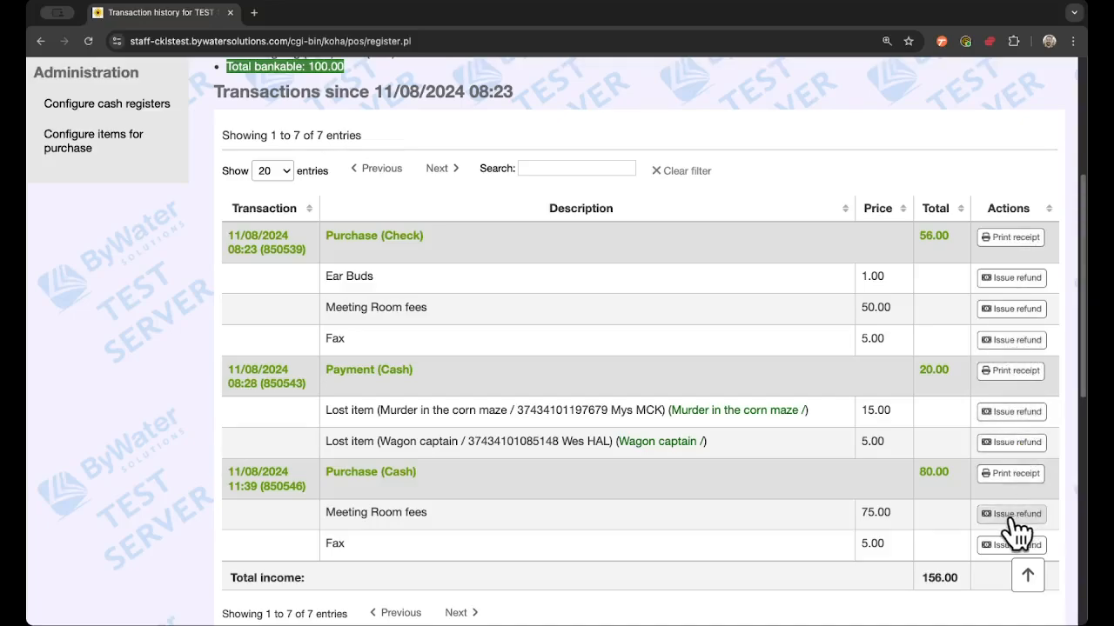
scroll(627, 400, down, 1)
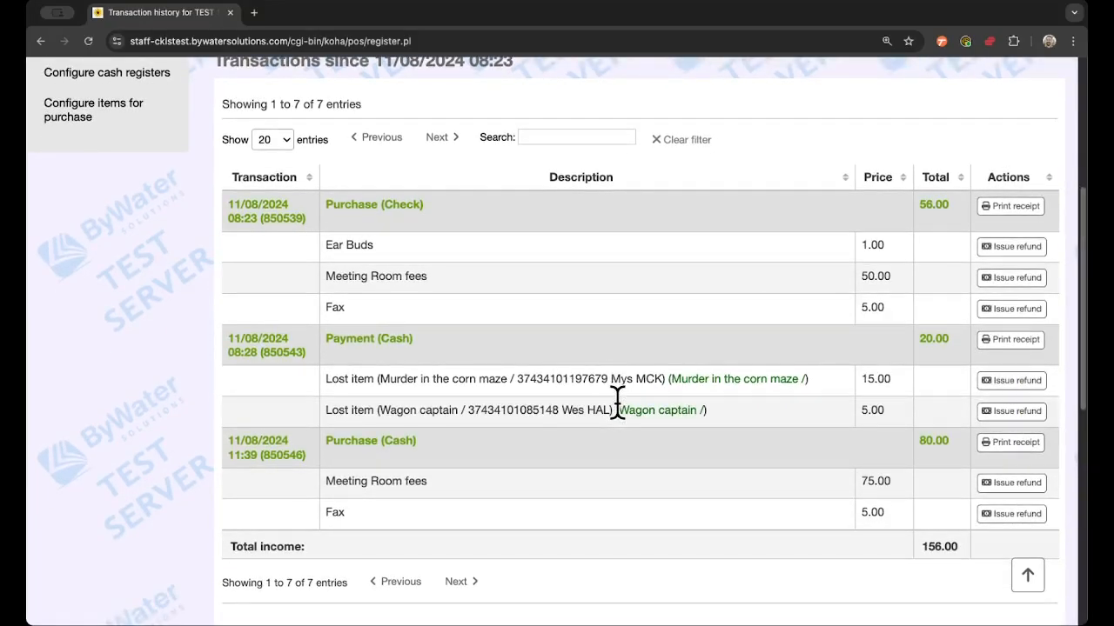
Record a cashup for the TEST 1 register and confirm the cash removal
scroll(617, 400, up, 1)
scroll(617, 400, up, 5)
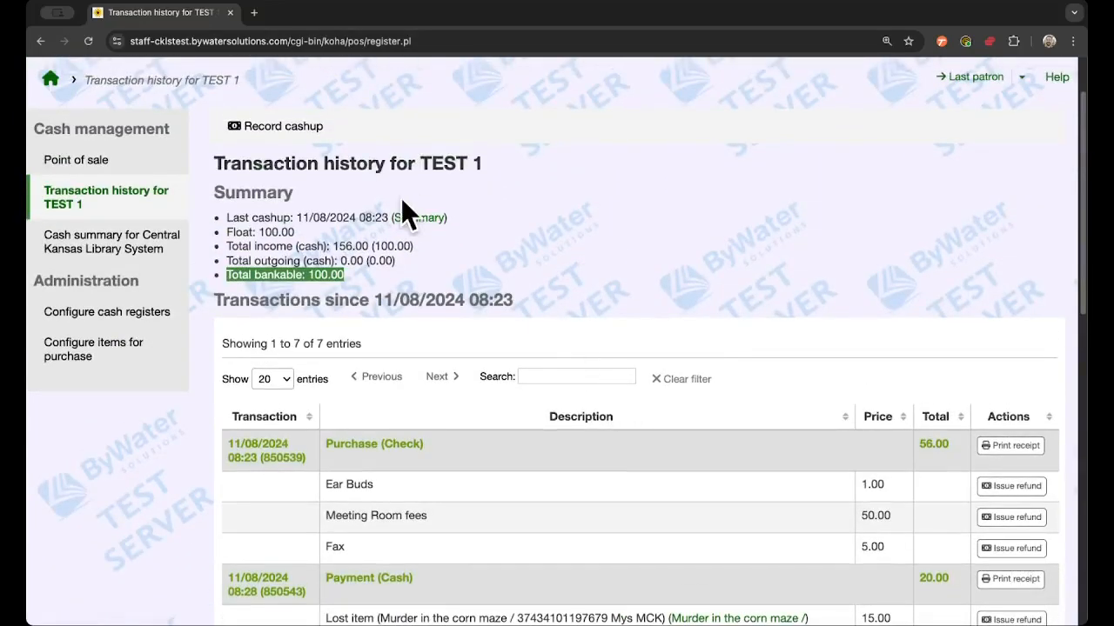
click(306, 140)
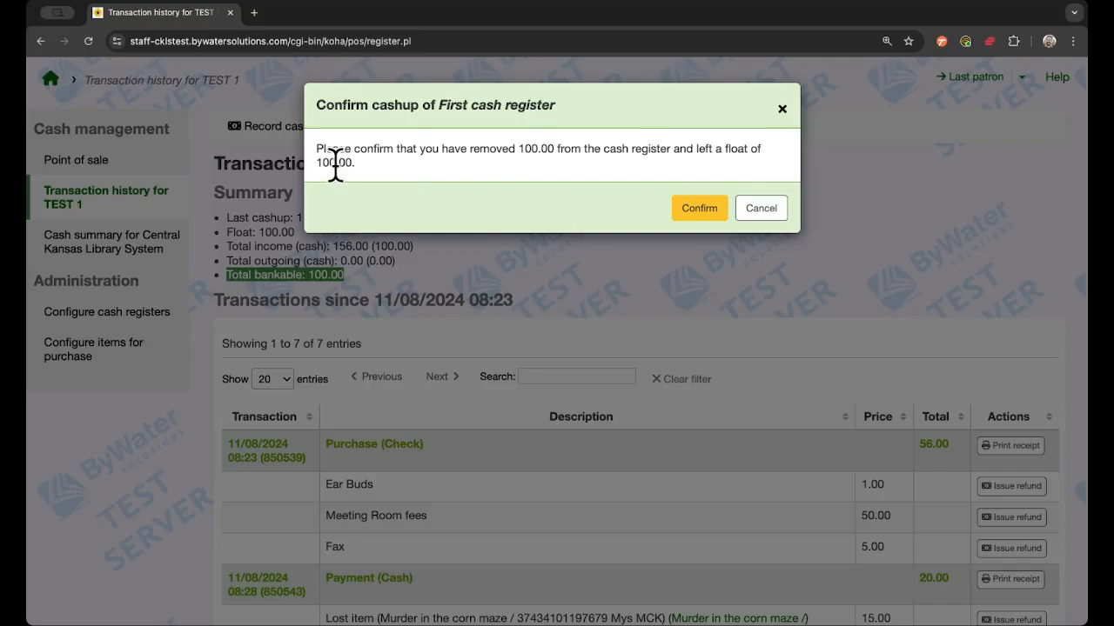
click(700, 209)
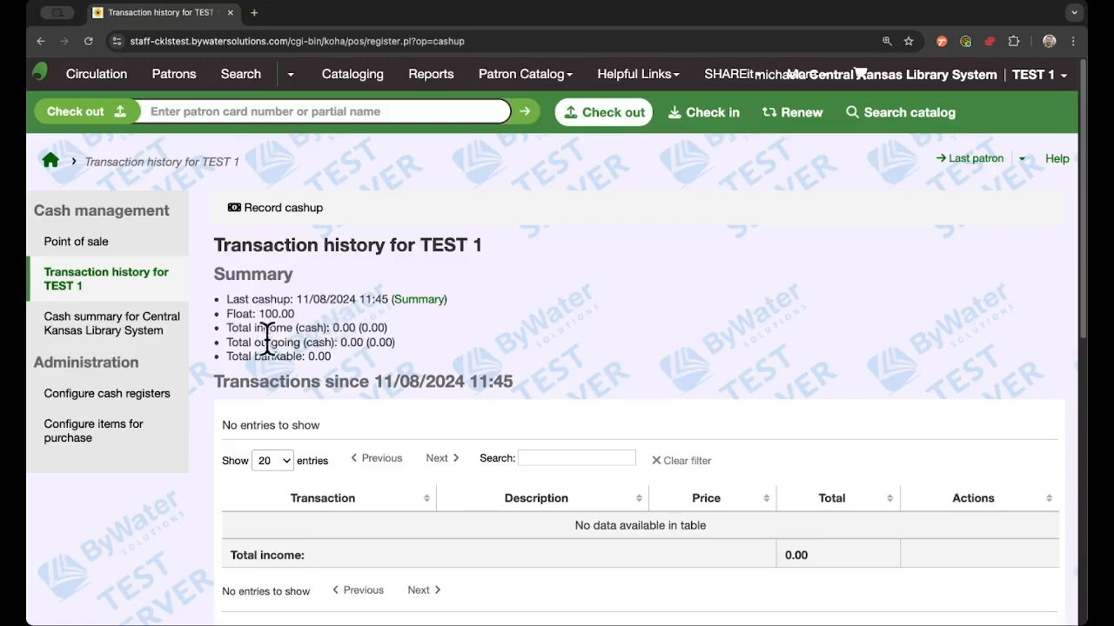
Display older transactions for TEST 1 from 11/07/2024 to 11/08/2024 and review them together with the cashup history
scroll(459, 360, down, 1)
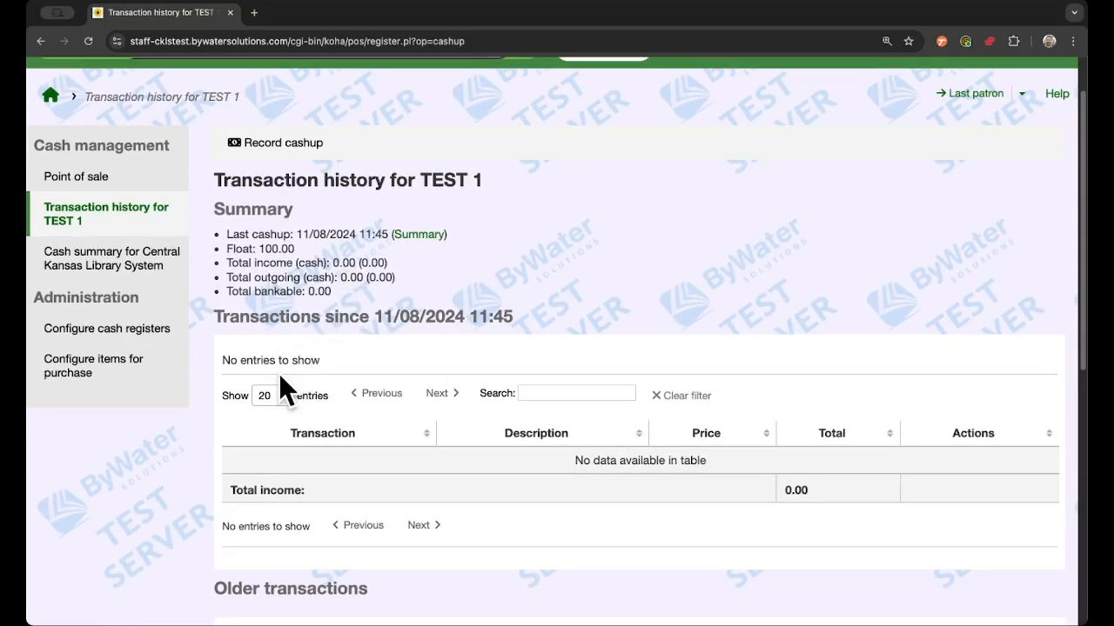
scroll(279, 374, down, 3)
scroll(219, 361, down, 3)
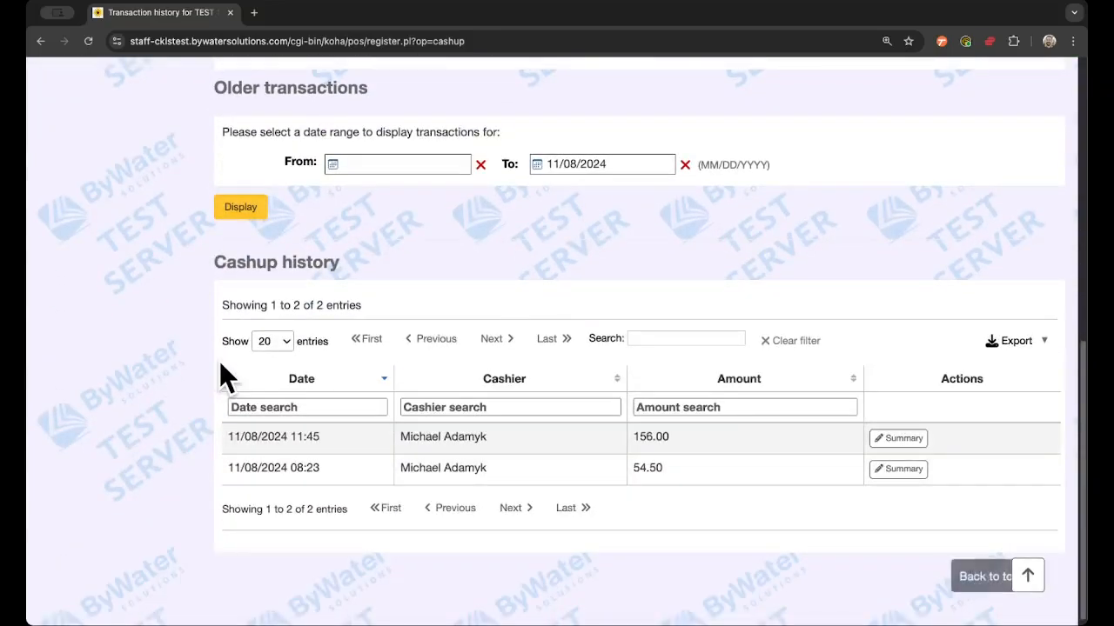
scroll(368, 169, up, 1)
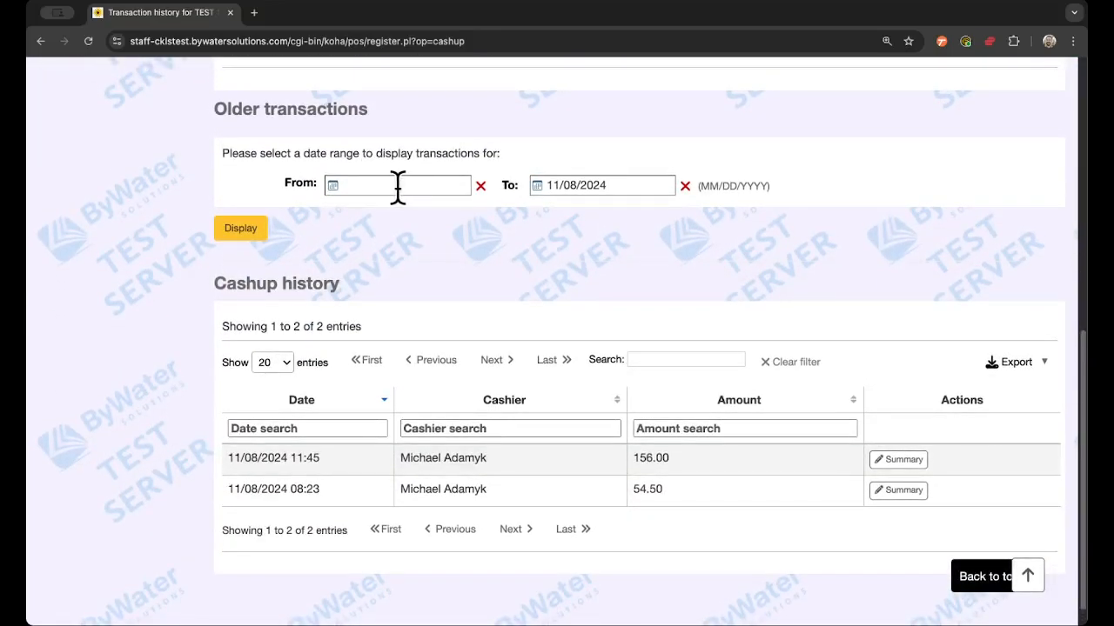
click(407, 185)
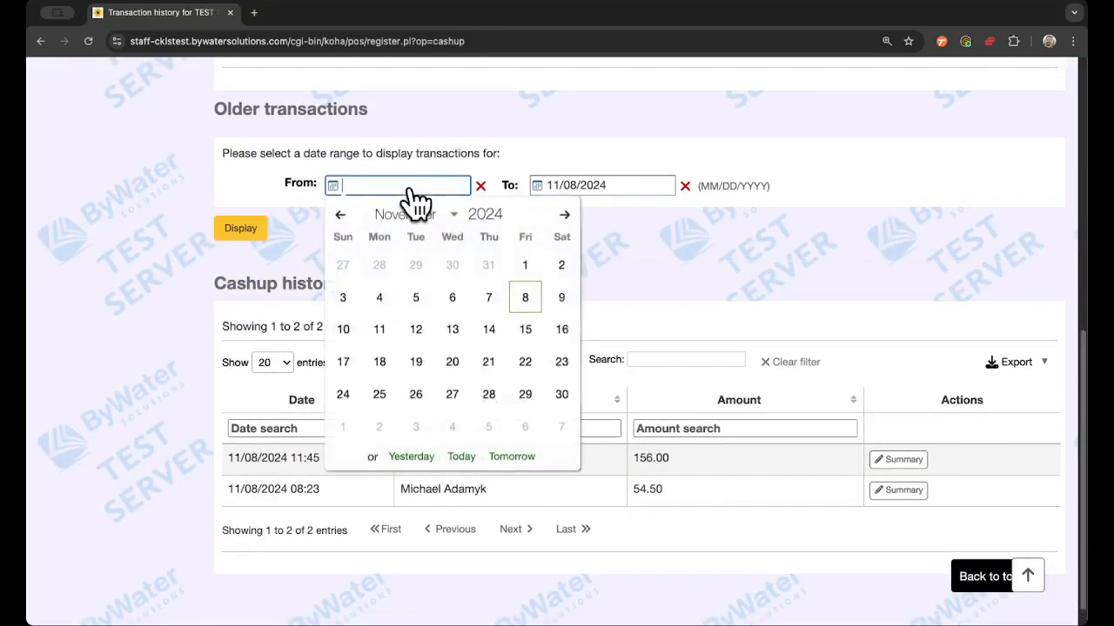
click(491, 295)
click(248, 230)
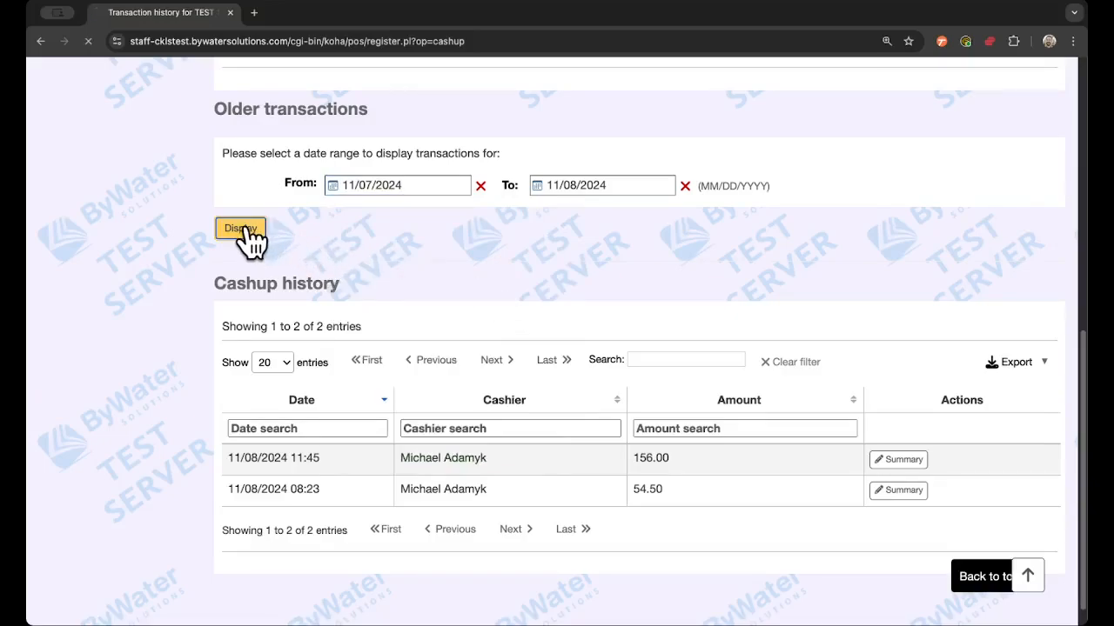
scroll(377, 389, down, 10)
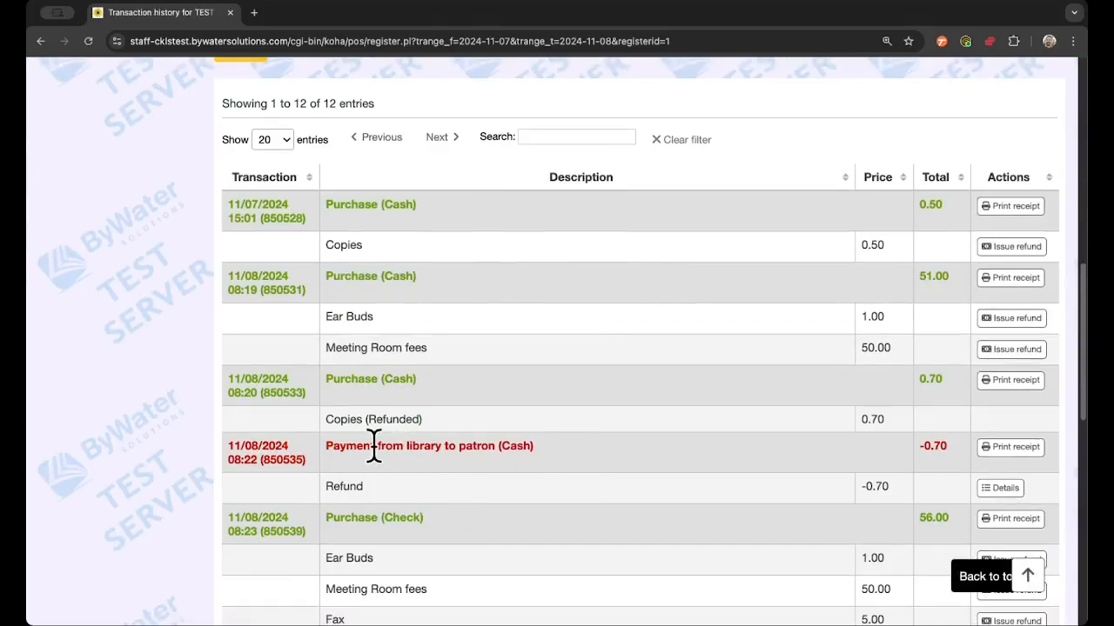
scroll(385, 369, down, 1)
scroll(348, 389, down, 6)
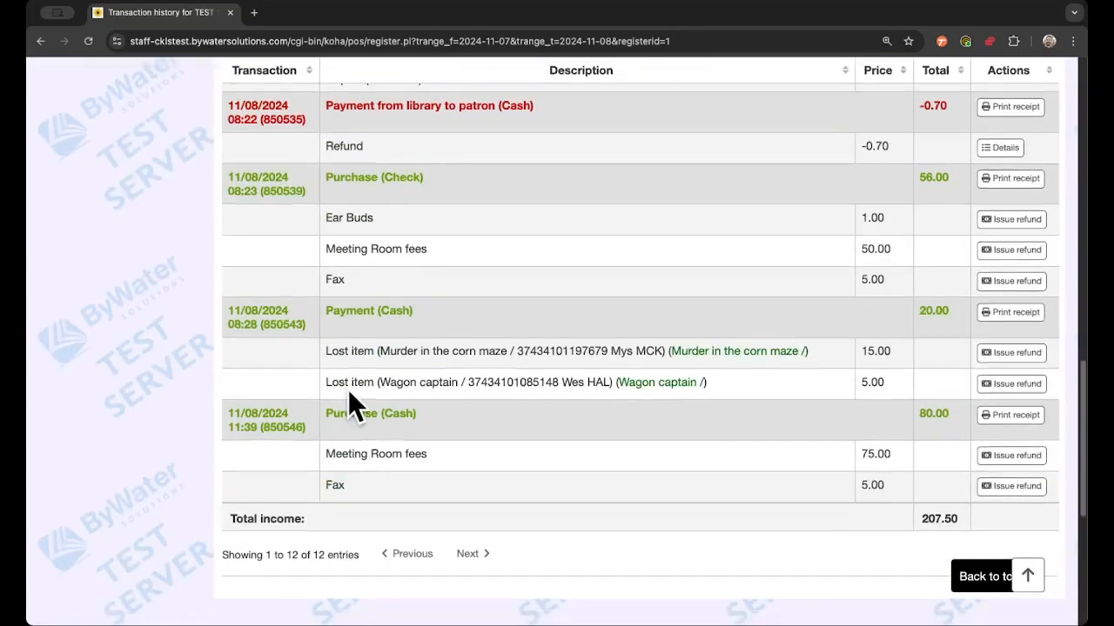
scroll(348, 389, down, 2)
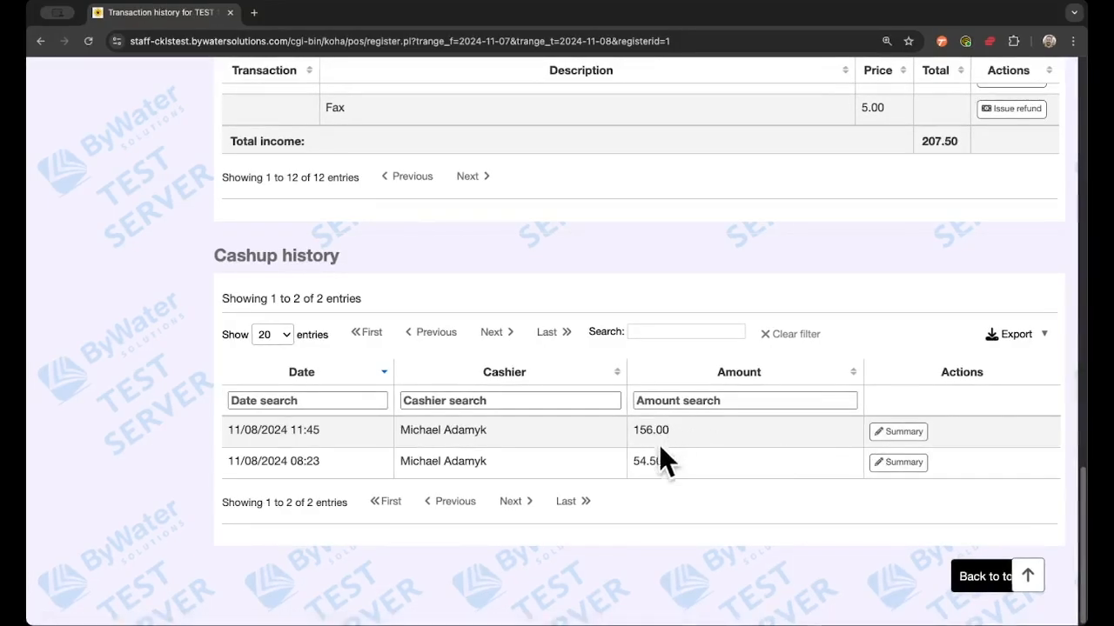
View and close the summary of the 11/08/2024 11:45 cashup, and review the older transactions and the TEST 1 register summary
click(896, 433)
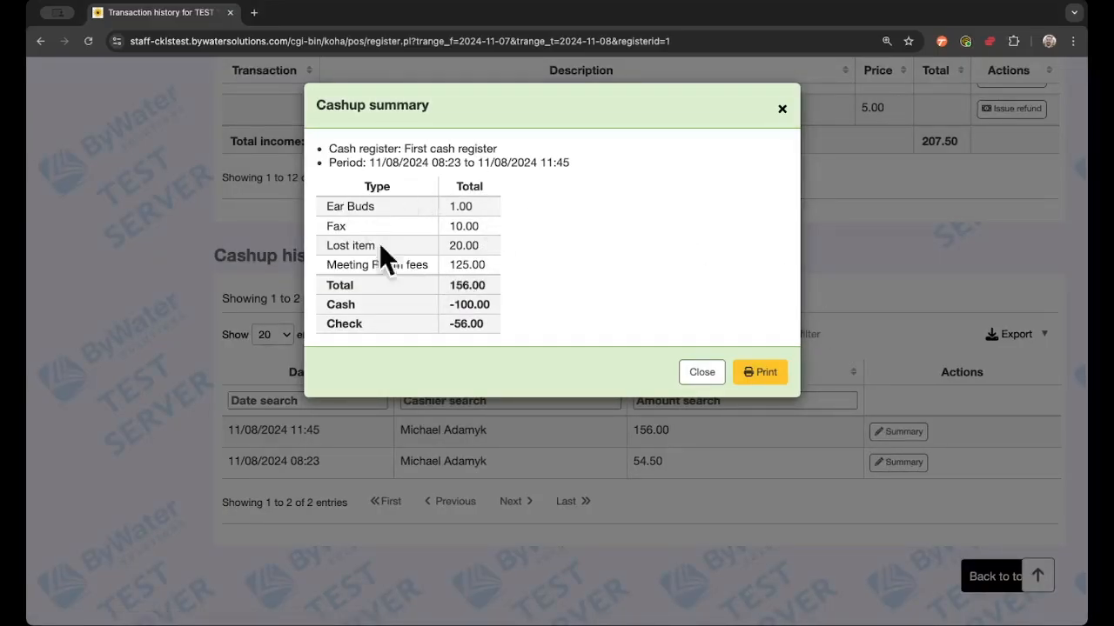
click(702, 372)
scroll(731, 435, up, 5)
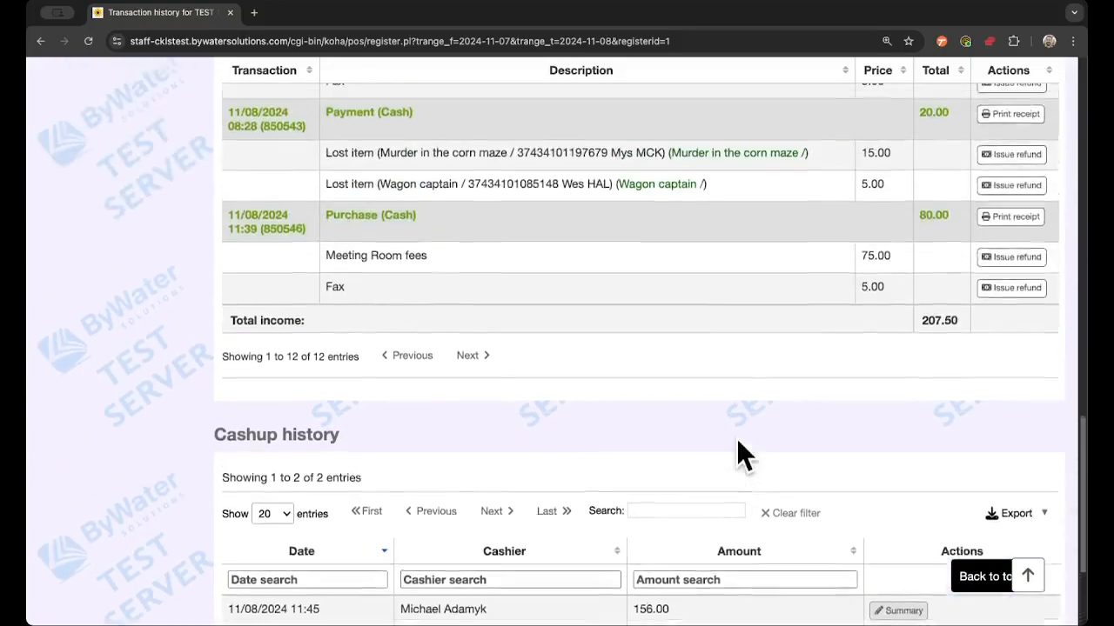
scroll(736, 440, up, 3)
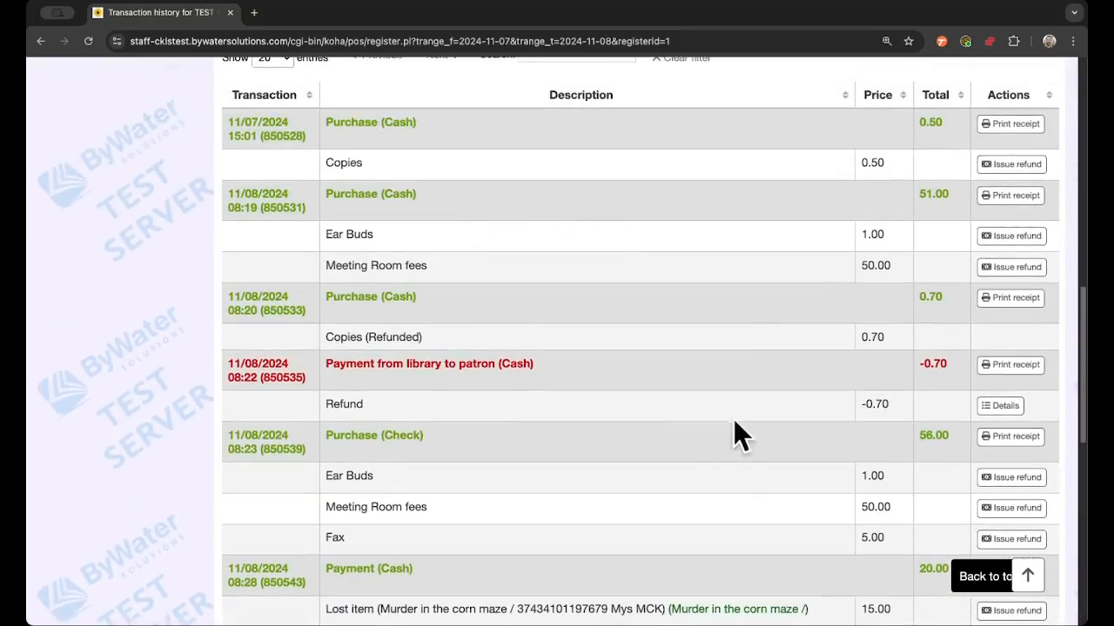
scroll(528, 391, up, 3)
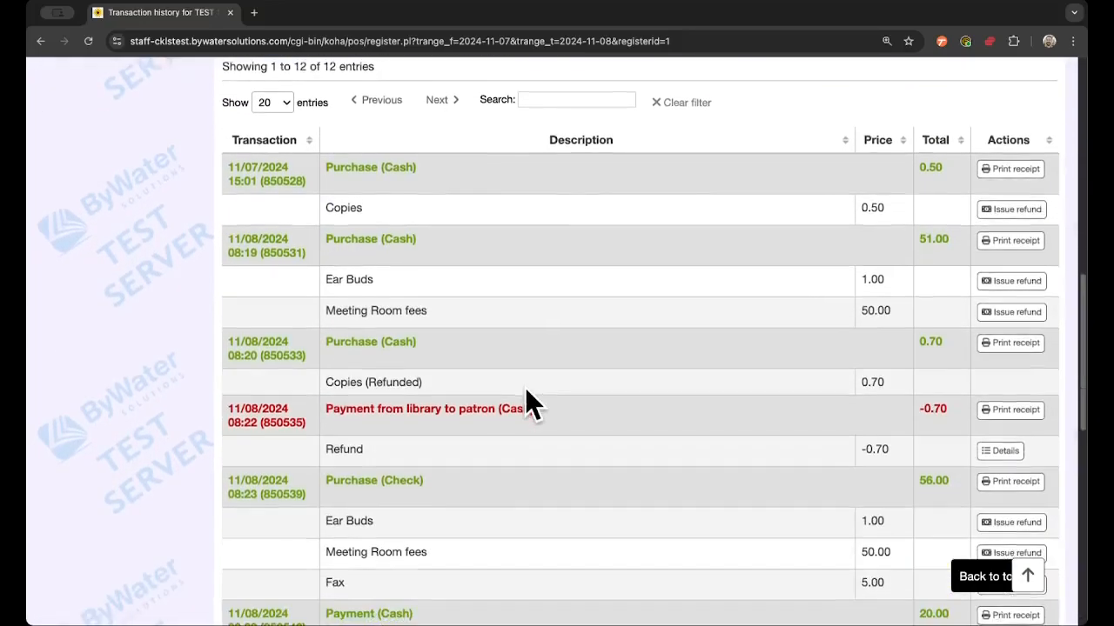
scroll(524, 387, up, 4)
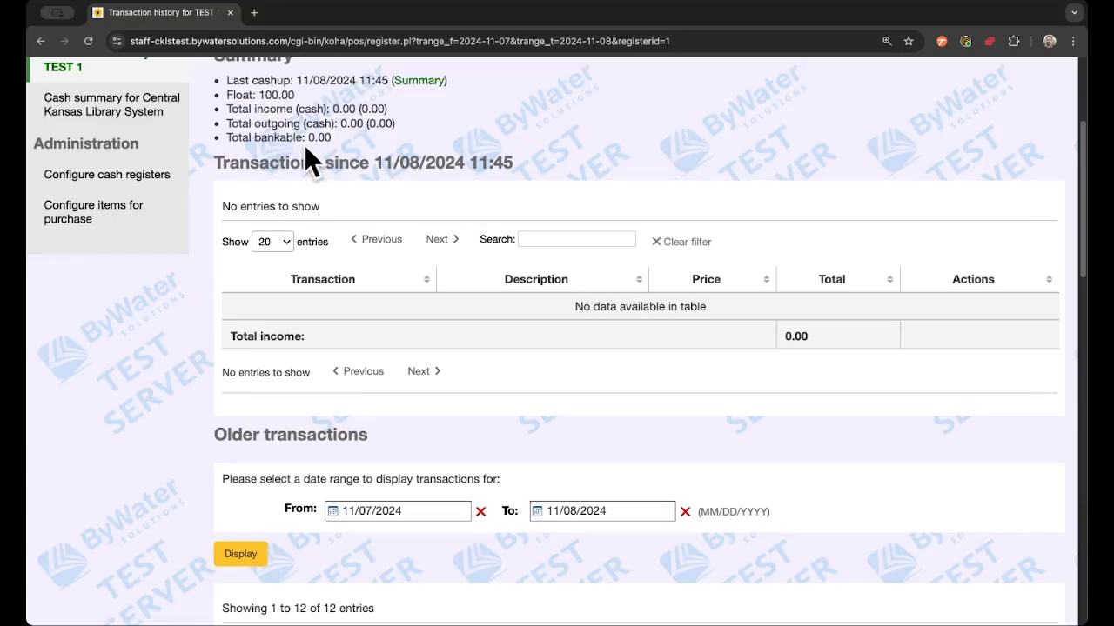
scroll(306, 146, up, 2)
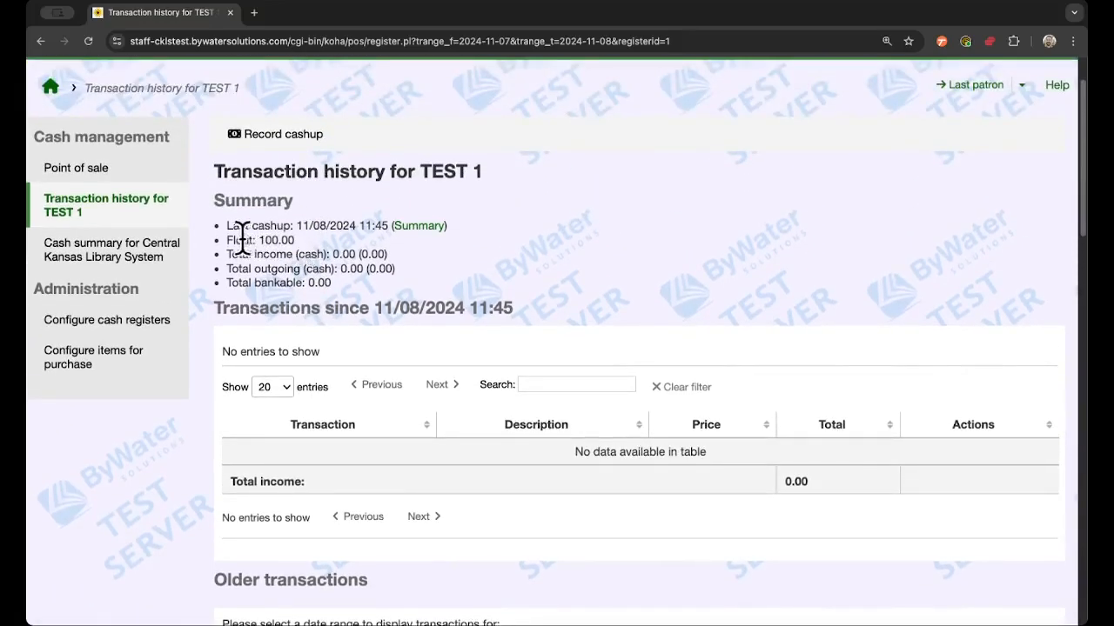